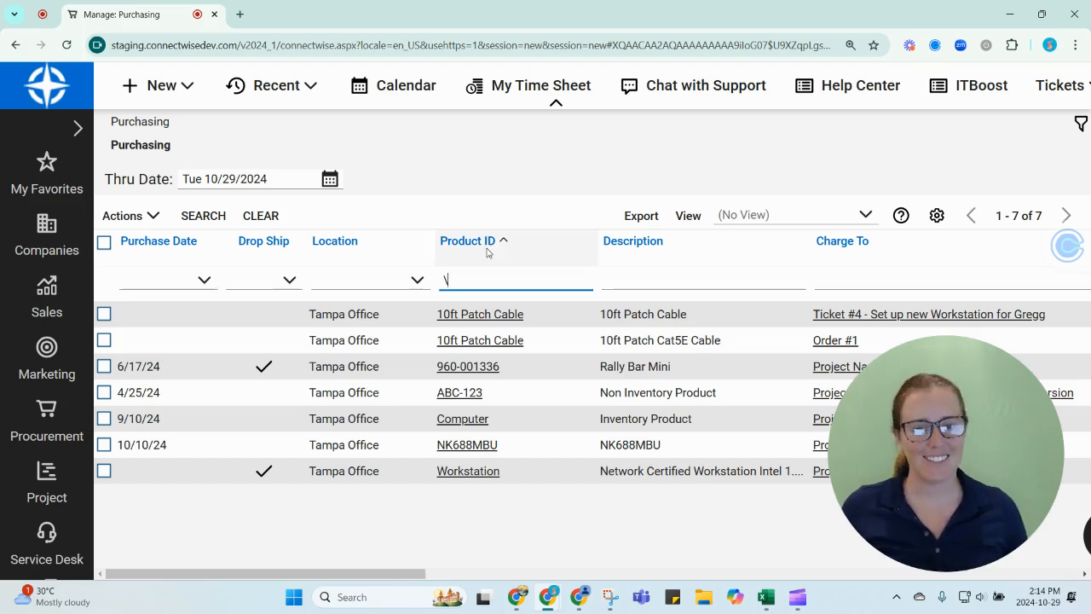
Step: Empty the Product ID filter and reload the Purchasing list under Procurement
left_click(482, 277)
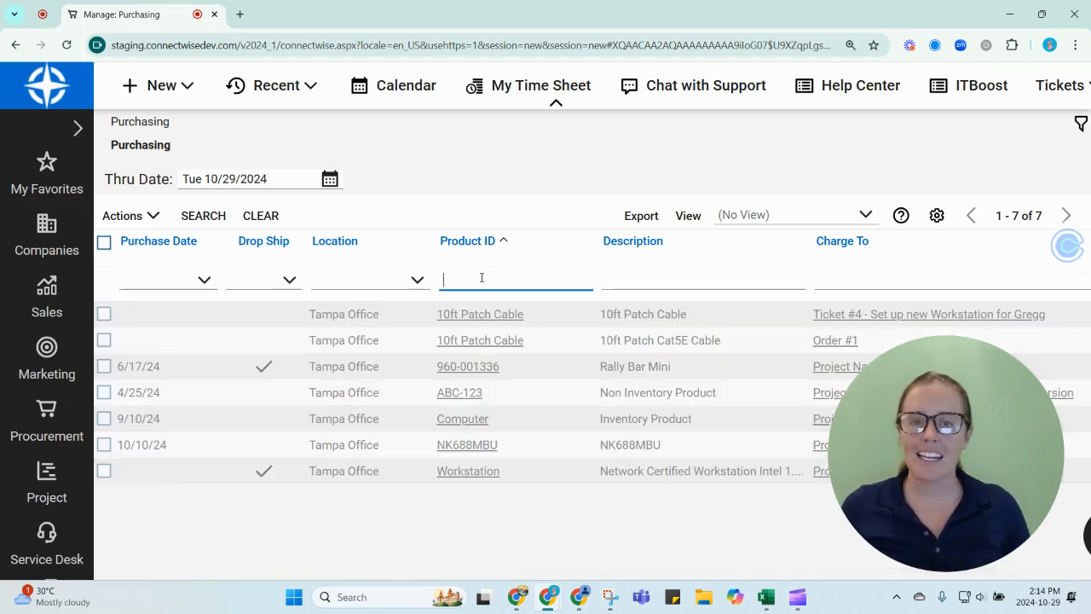
left_click(53, 424)
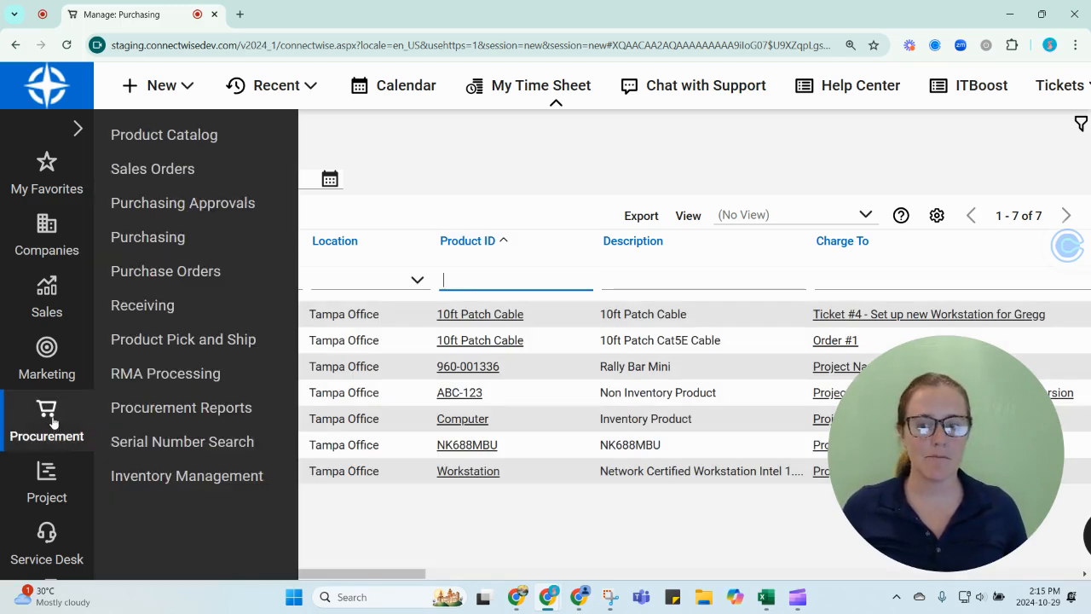
left_click(160, 239)
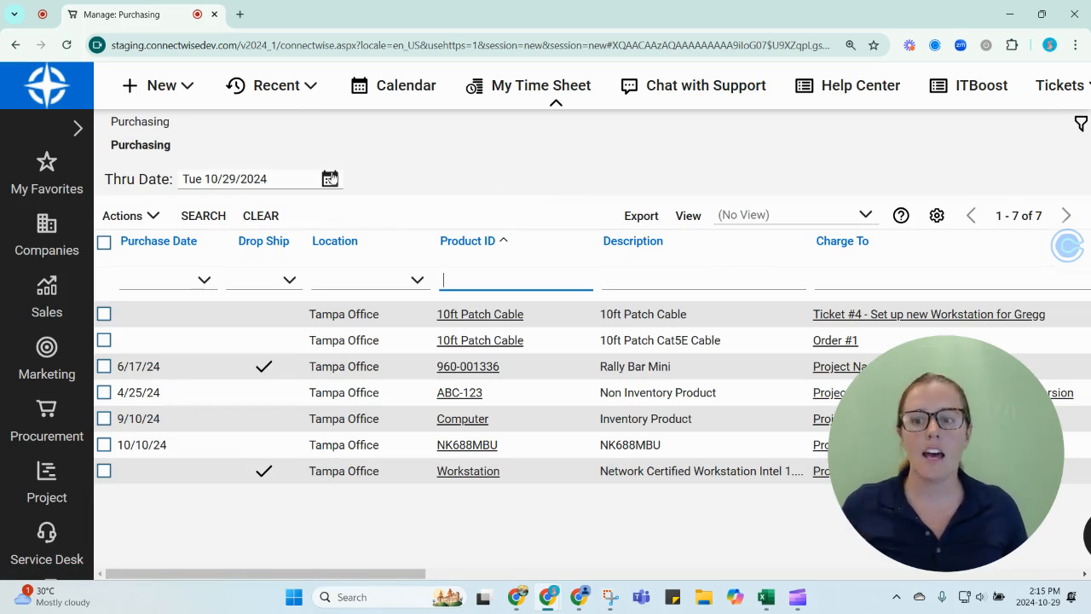
Step: Open the Requires Escalation purchase order dated 6/18/24, select its Subcontractor product line and view the available product actions
left_click(47, 409)
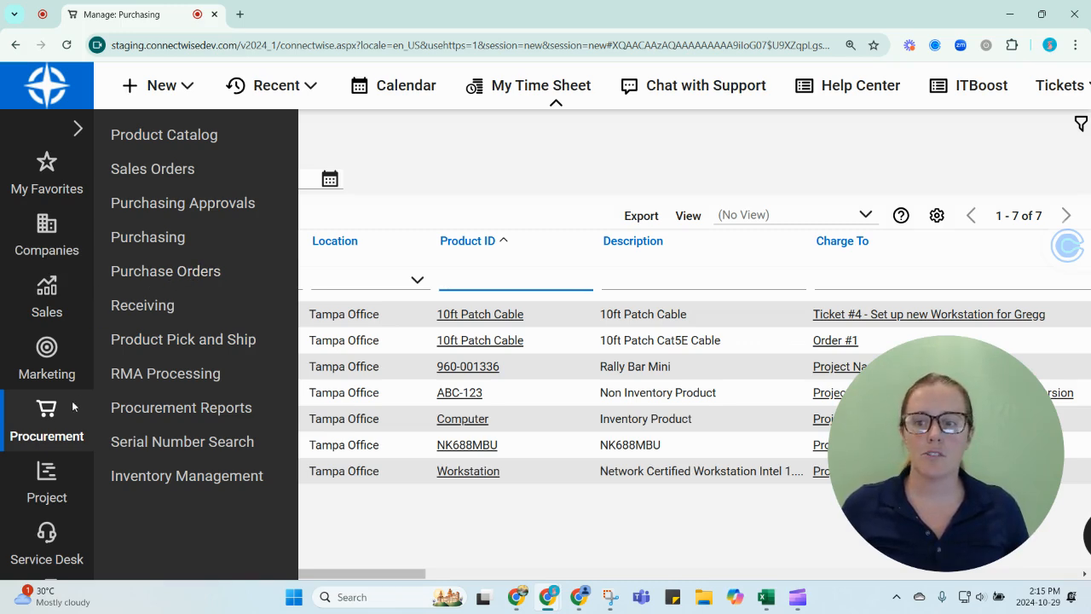
left_click(170, 270)
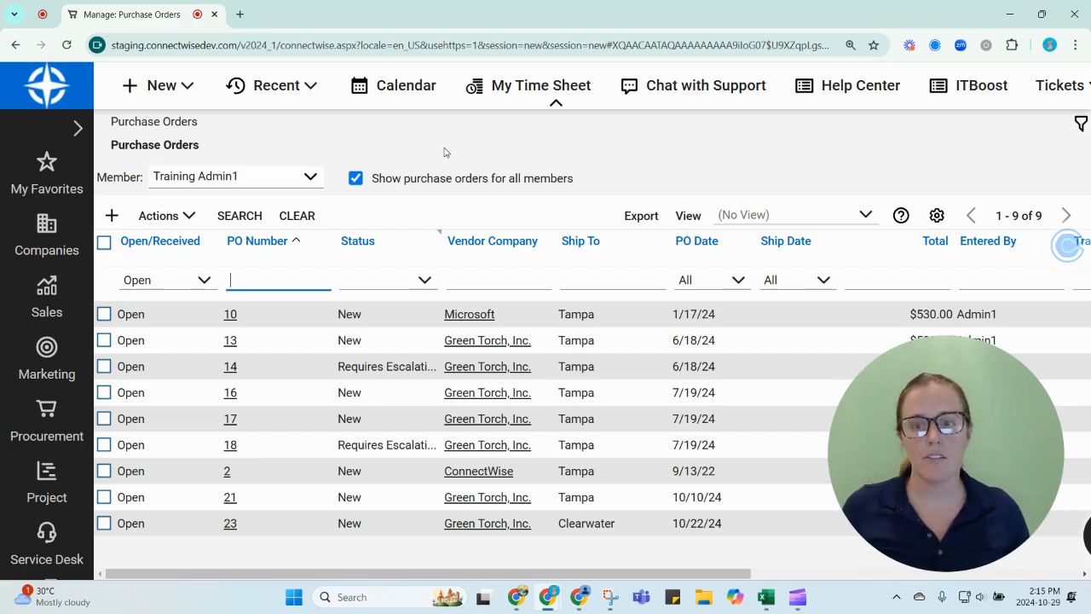
left_click(231, 368)
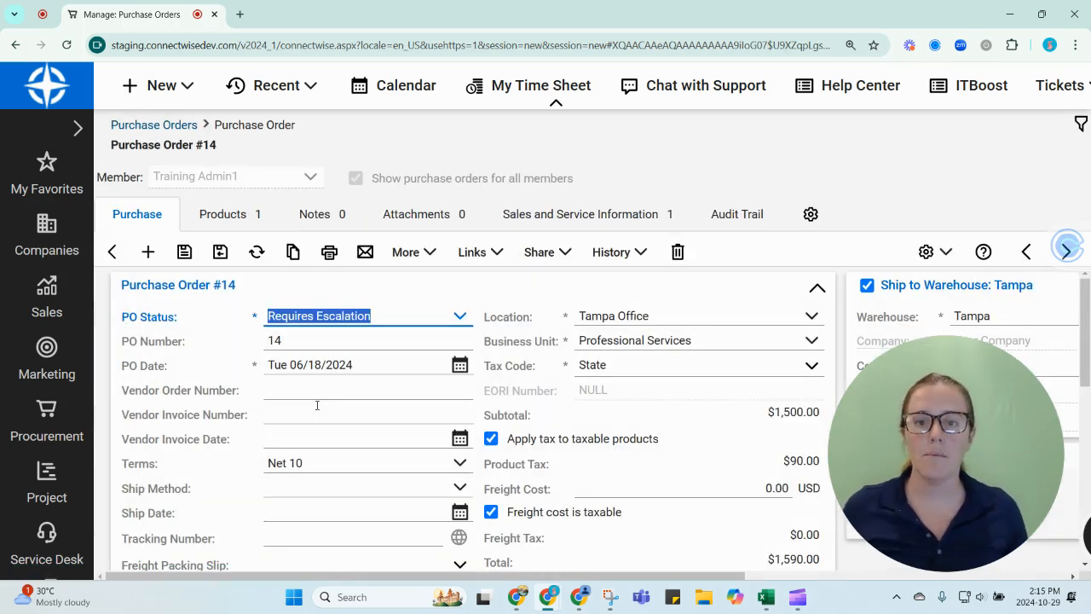
left_click(235, 217)
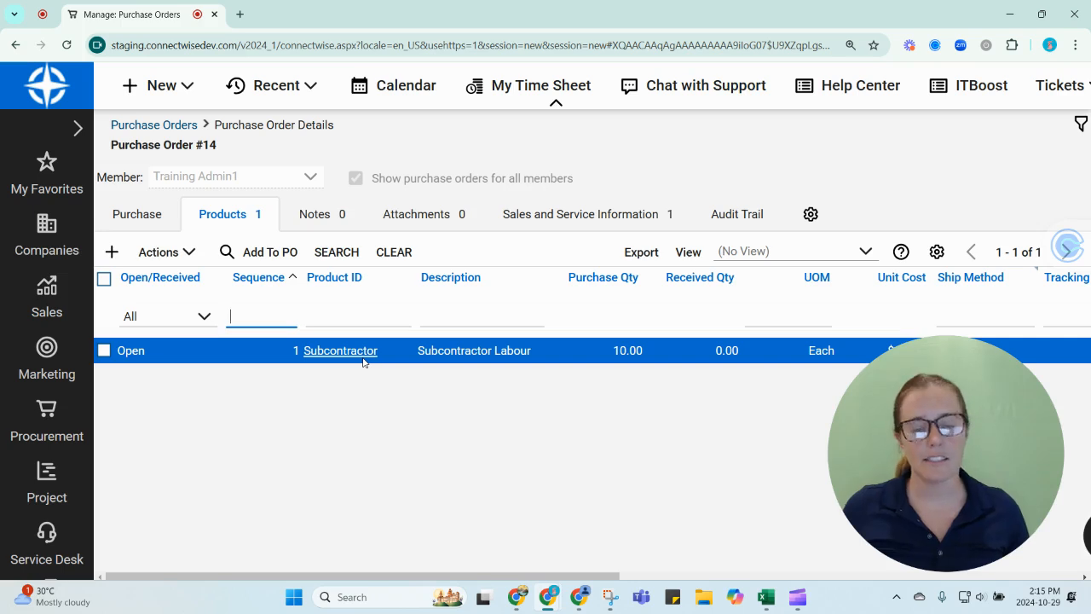
left_click(104, 351)
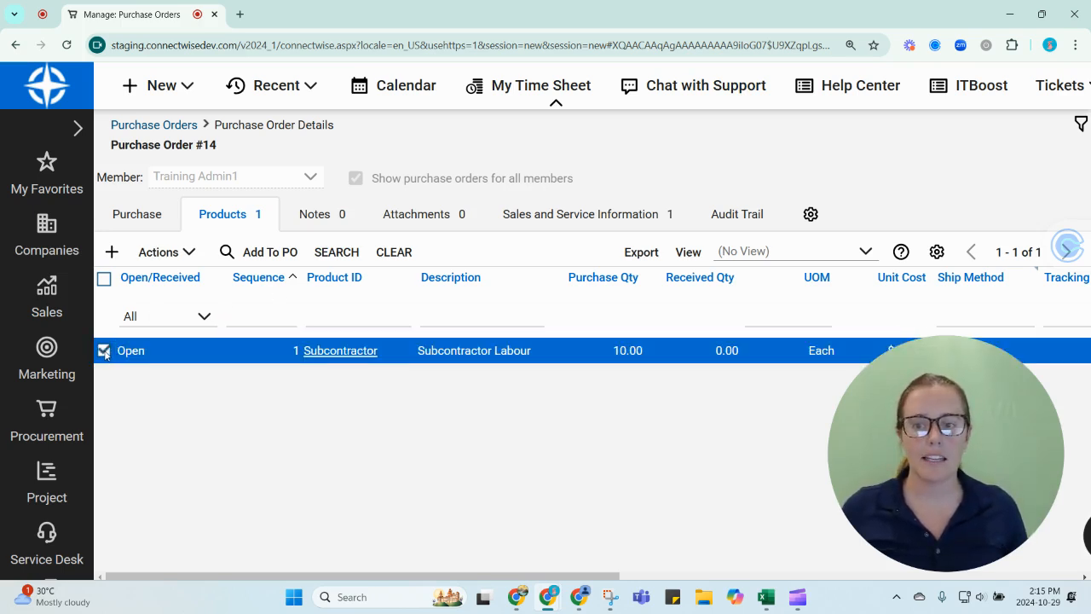
left_click(174, 254)
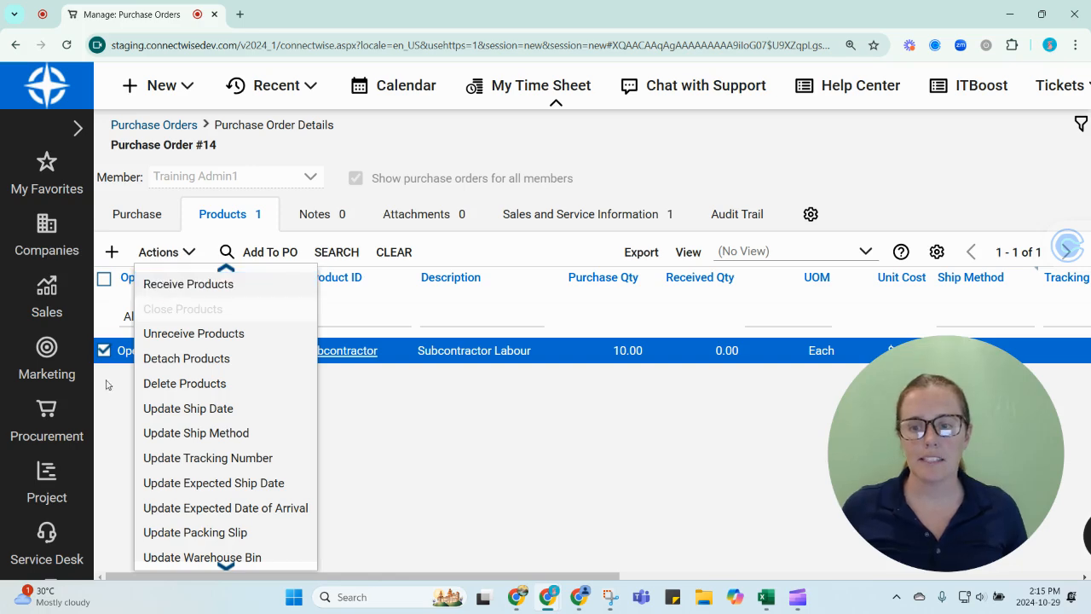
Step: Return to the purchase order list and open the products of the Clearwater order dated 10/22/24
left_click(49, 420)
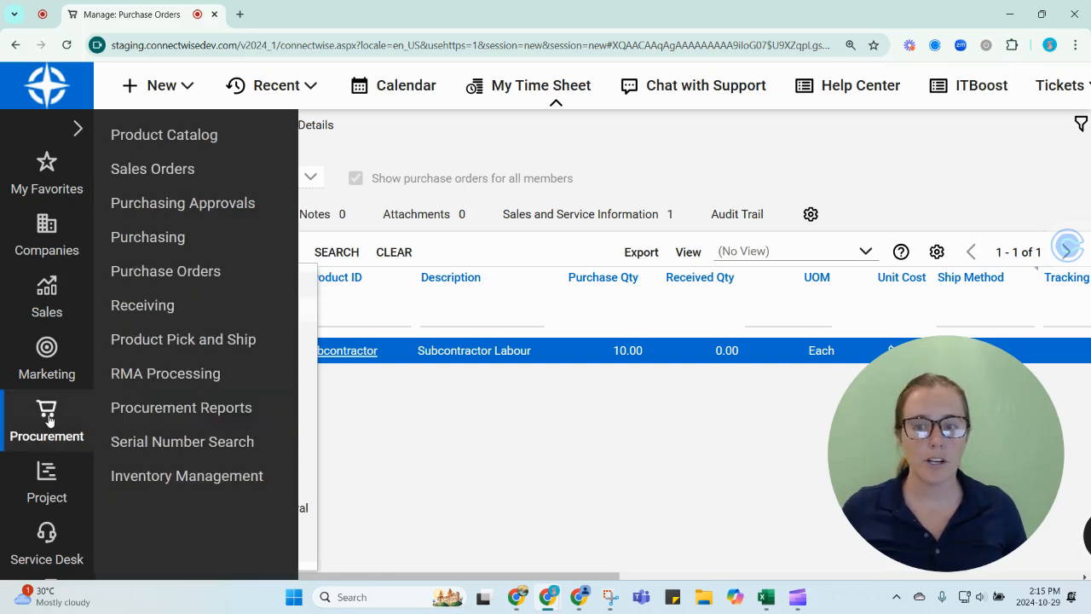
left_click(176, 273)
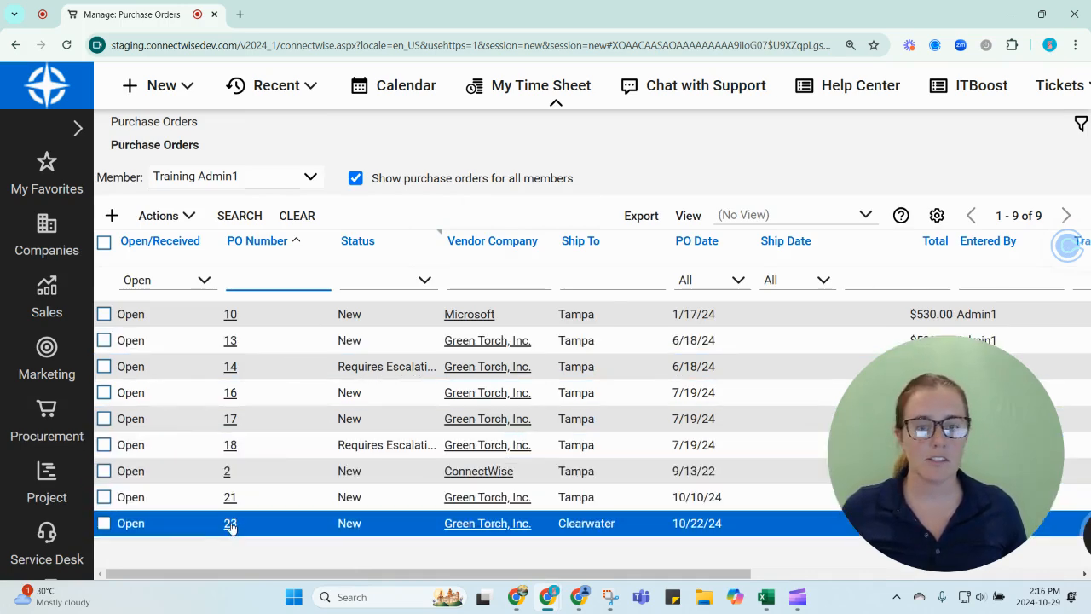
left_click(230, 523)
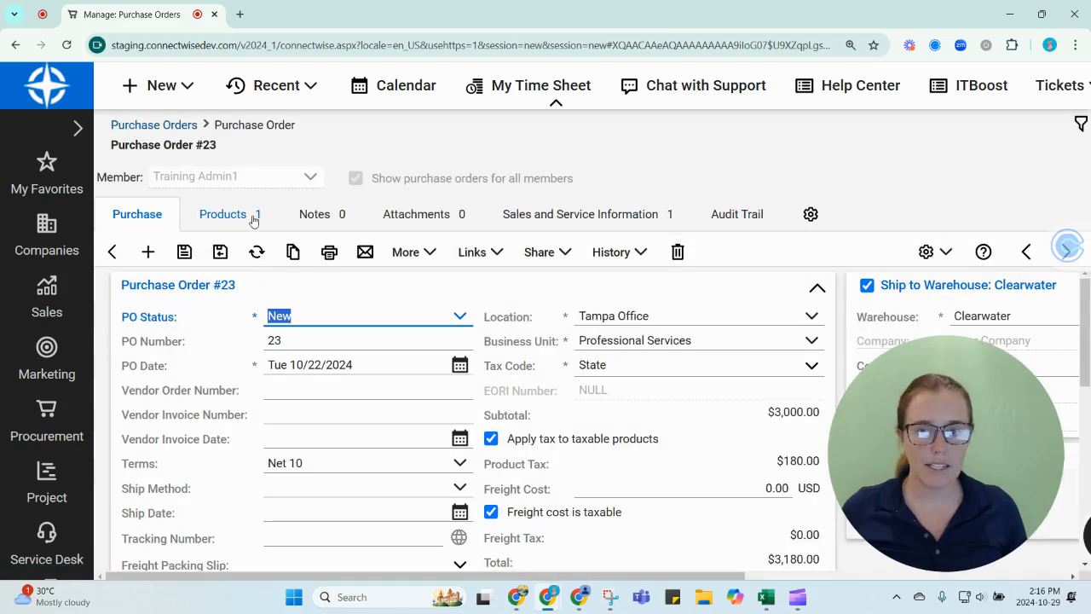
left_click(253, 218)
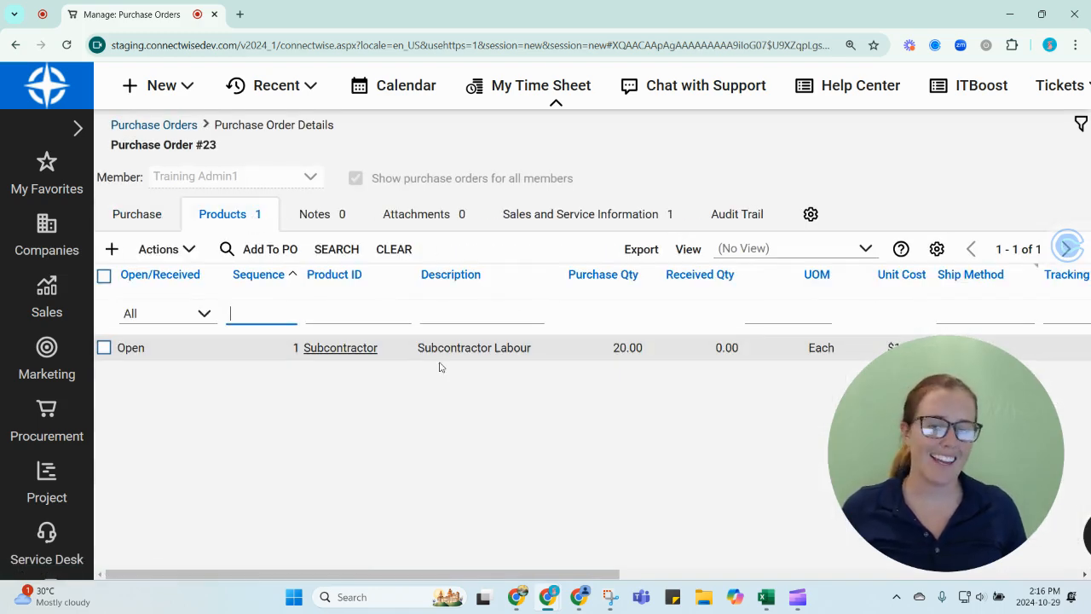
Step: Receive the Subcontractor product line on this purchase order, keeping the default packing slip and receive date
left_click(104, 347)
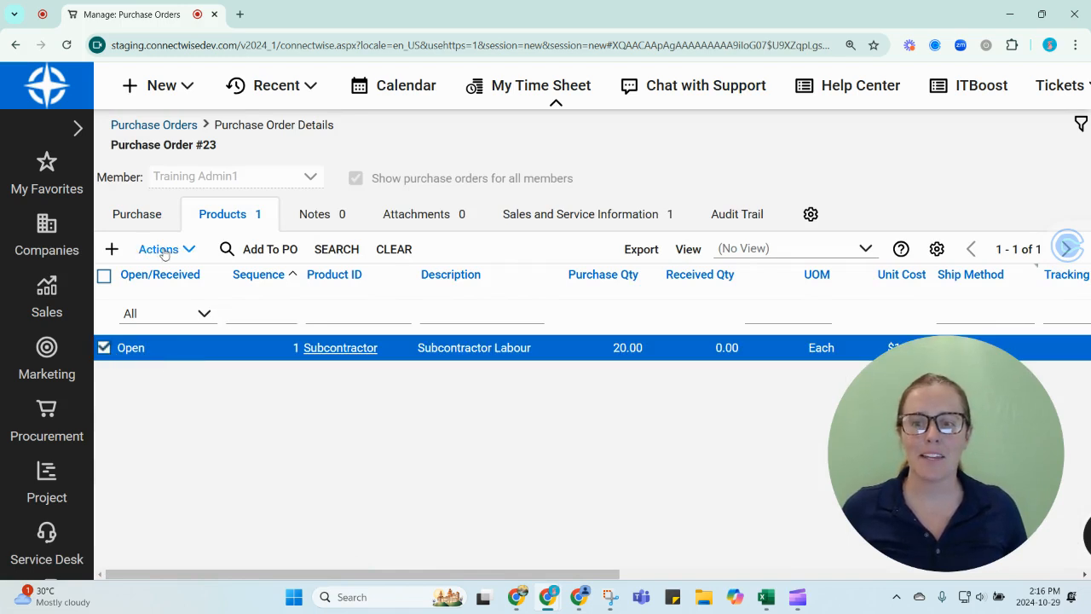
left_click(160, 249)
left_click(175, 290)
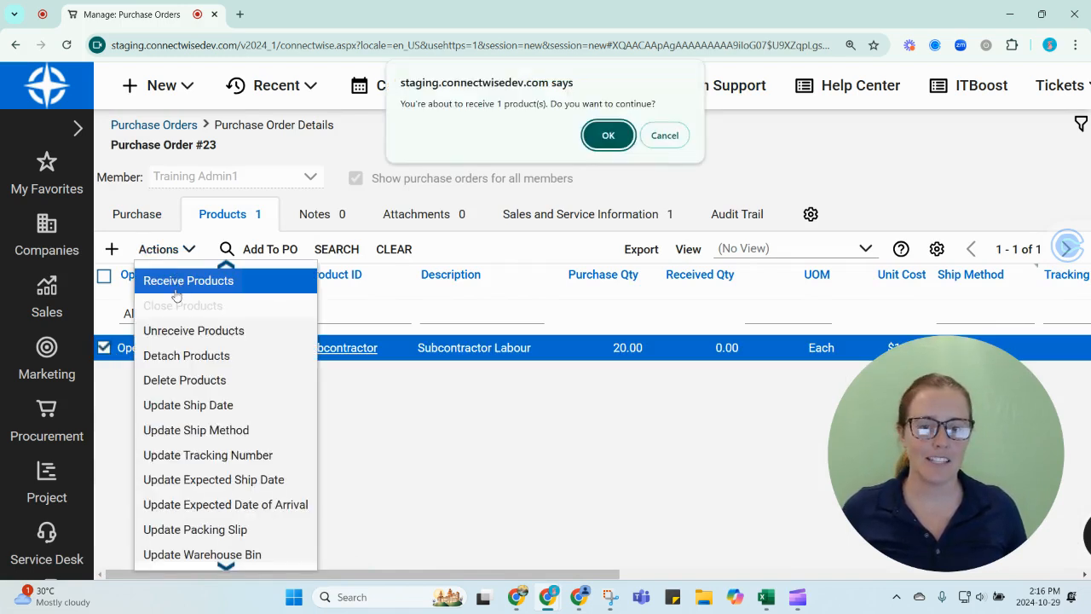
left_click(607, 137)
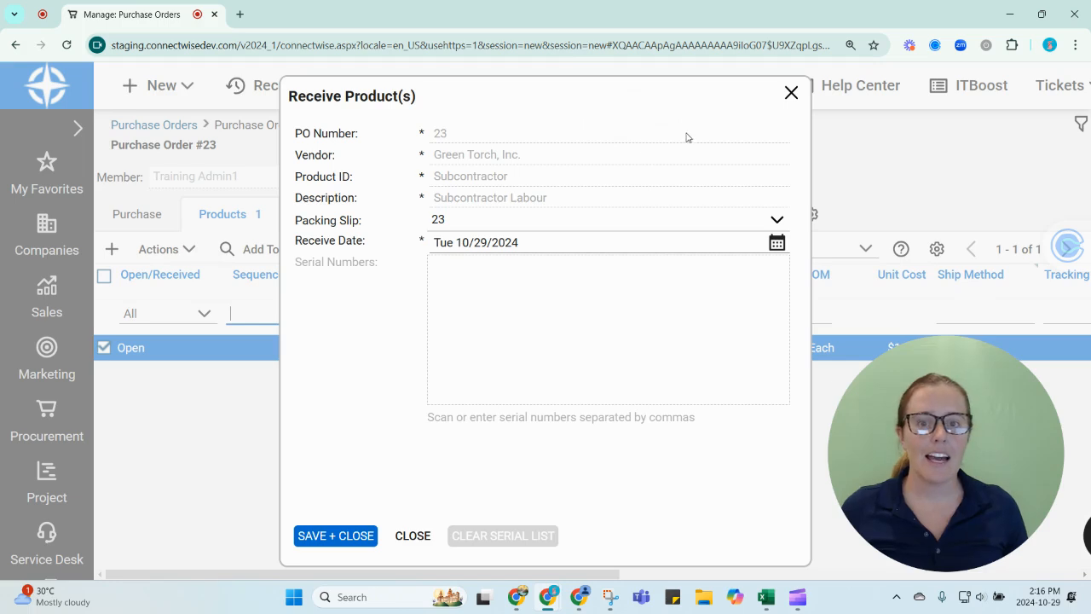
left_click(334, 536)
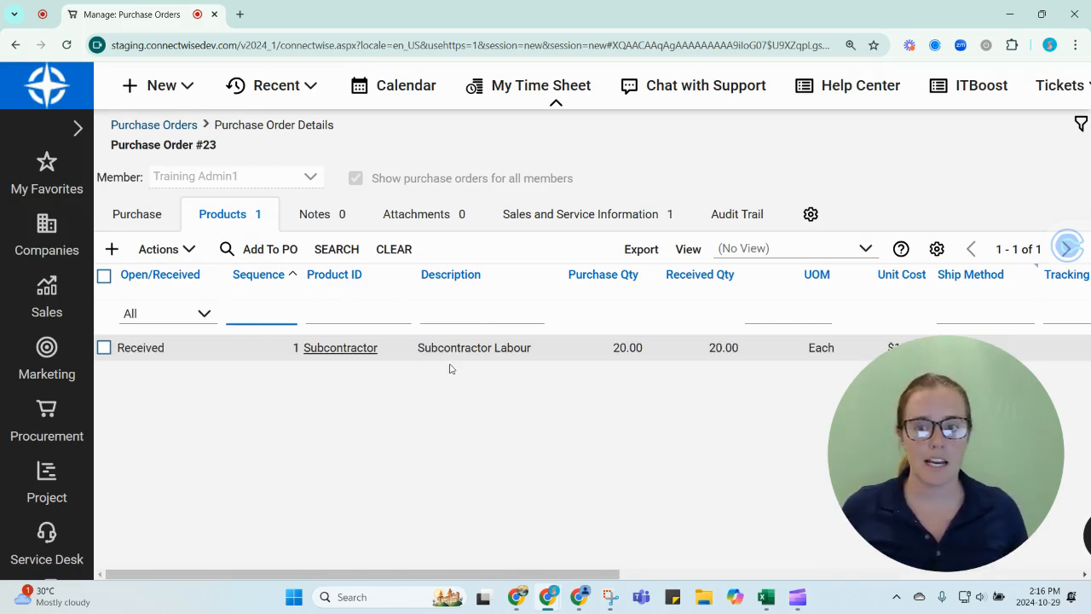
Step: Open the Receiving list under Procurement and move the PO # column in front of Vendor
left_click(48, 417)
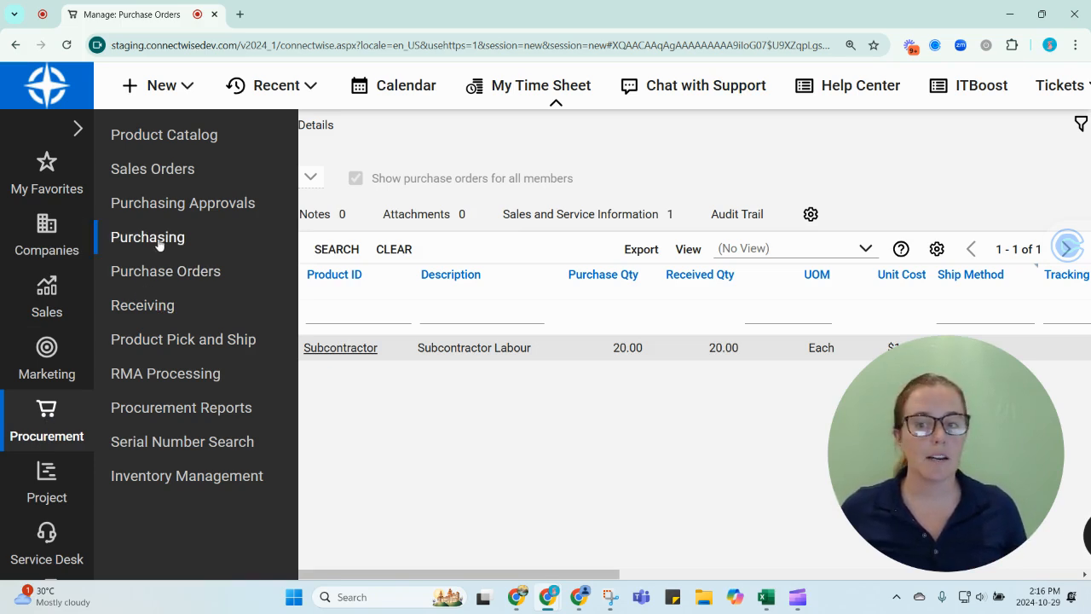
left_click(162, 312)
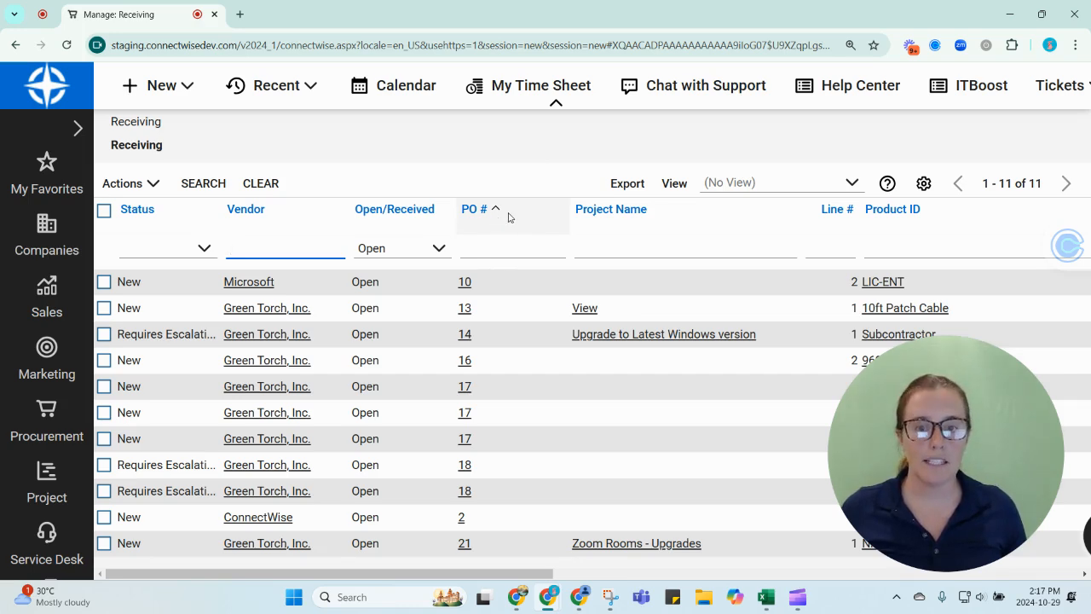
left_click_drag(509, 217, 342, 204)
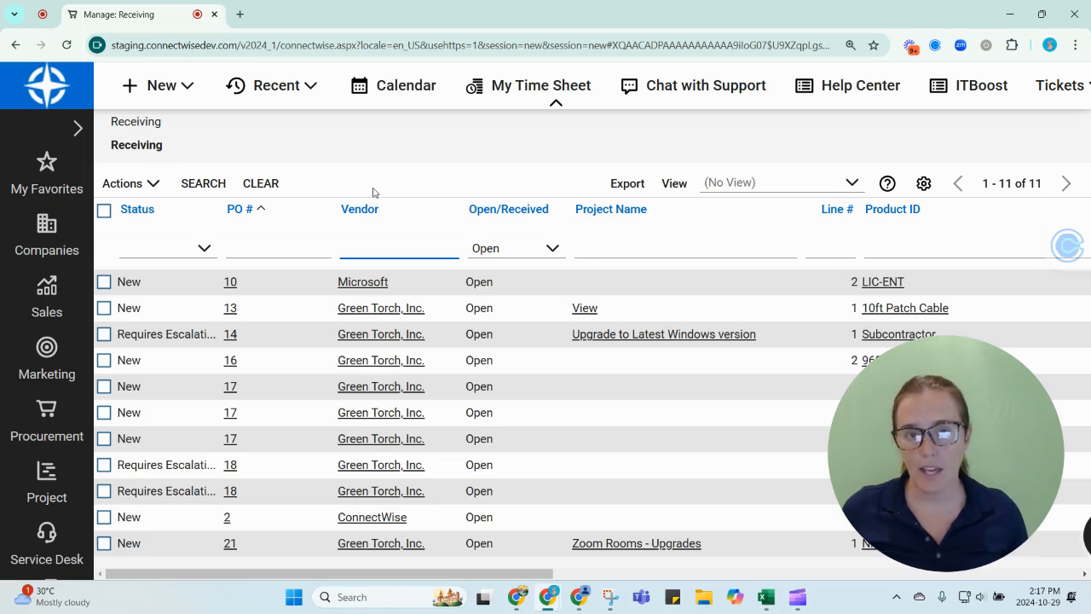
Step: Add Warehouse Bin to the visible columns of the Receiving list and save the view configuration
left_click(924, 184)
scroll(414, 423, "down", 2)
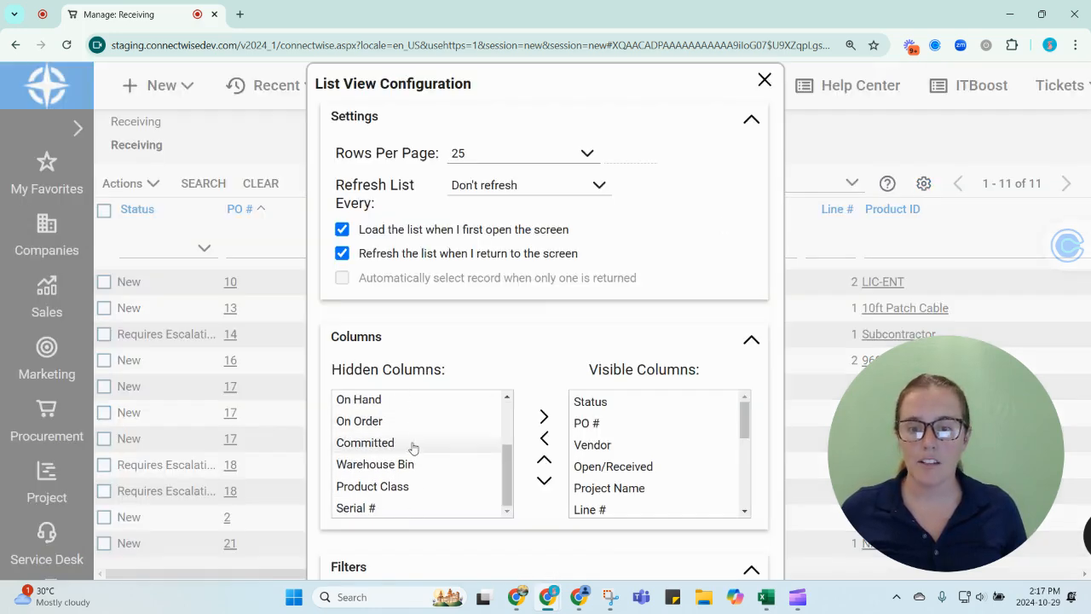
left_click(401, 465)
left_click(544, 418)
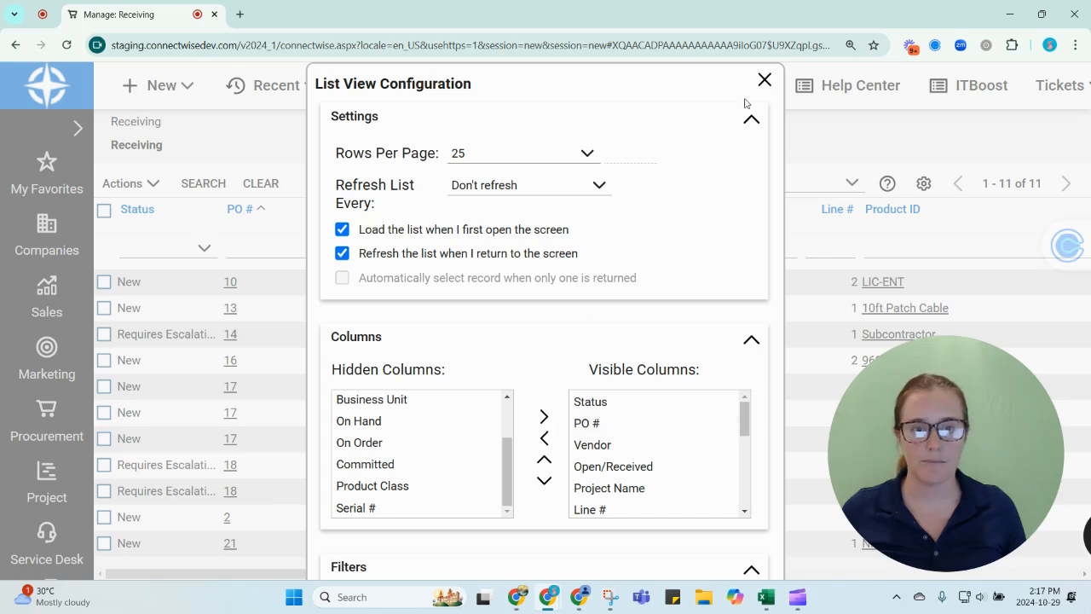
key("ctrl+minus")
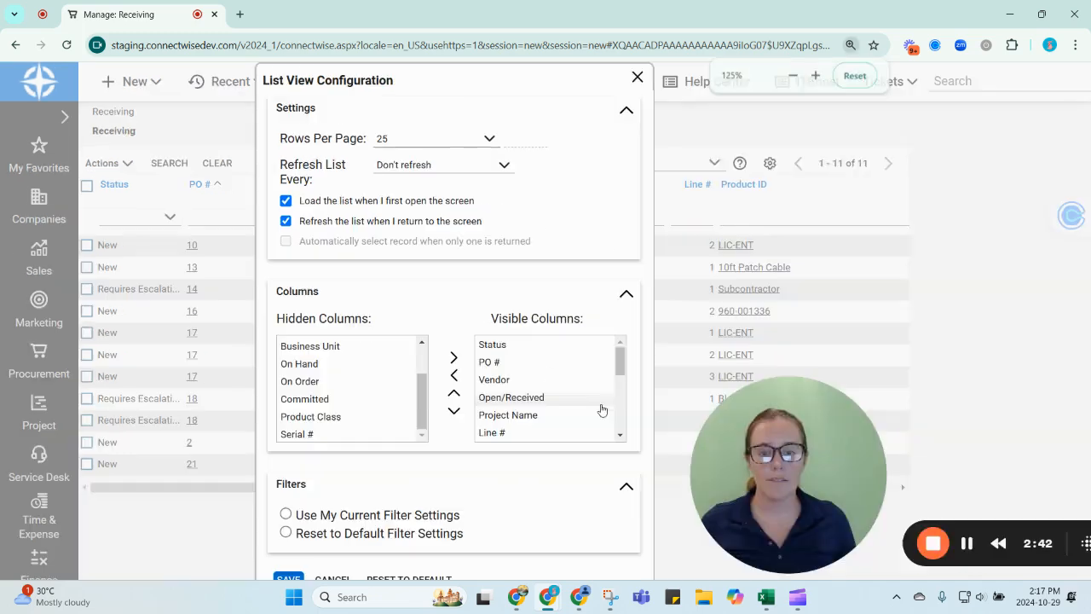
left_click(289, 579)
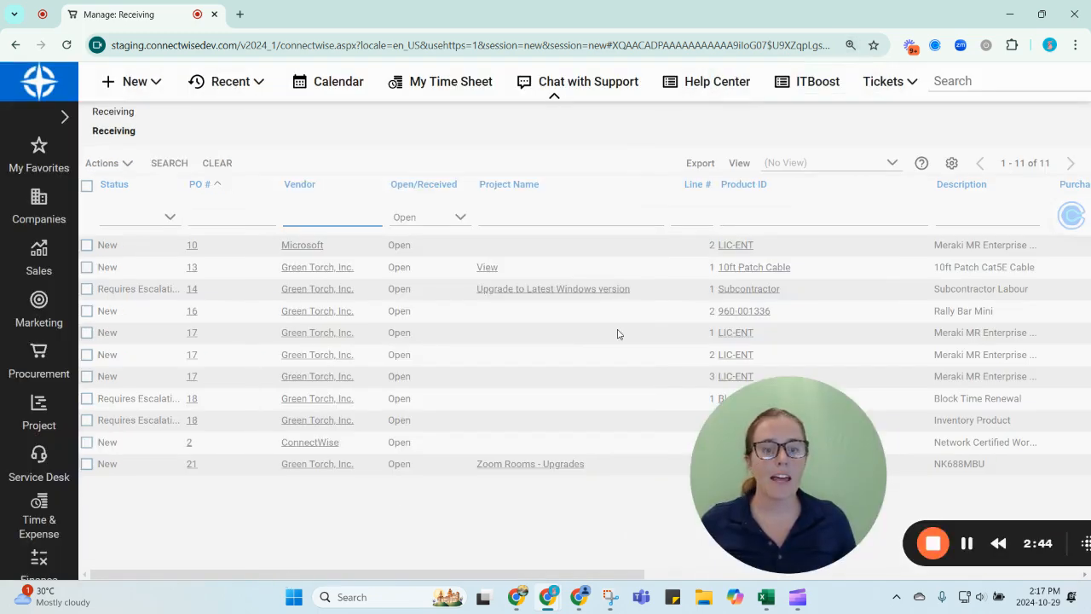
key("ctrl+plus")
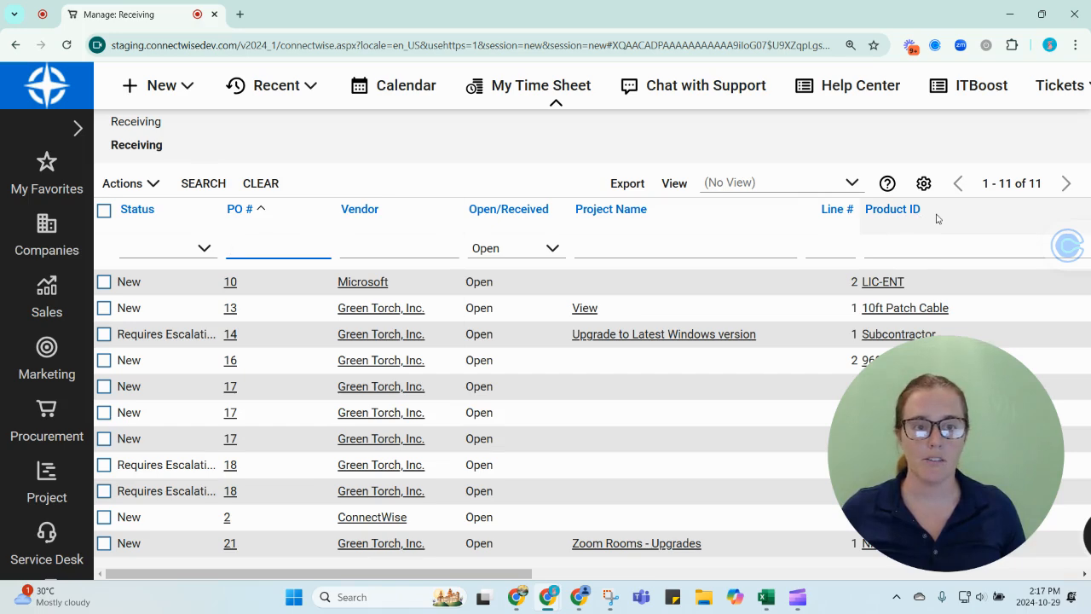
Step: Move the Product ID column beside PO # and filter the list by the PO number of the ABC-123 Inventory order
left_click_drag(936, 219, 375, 223)
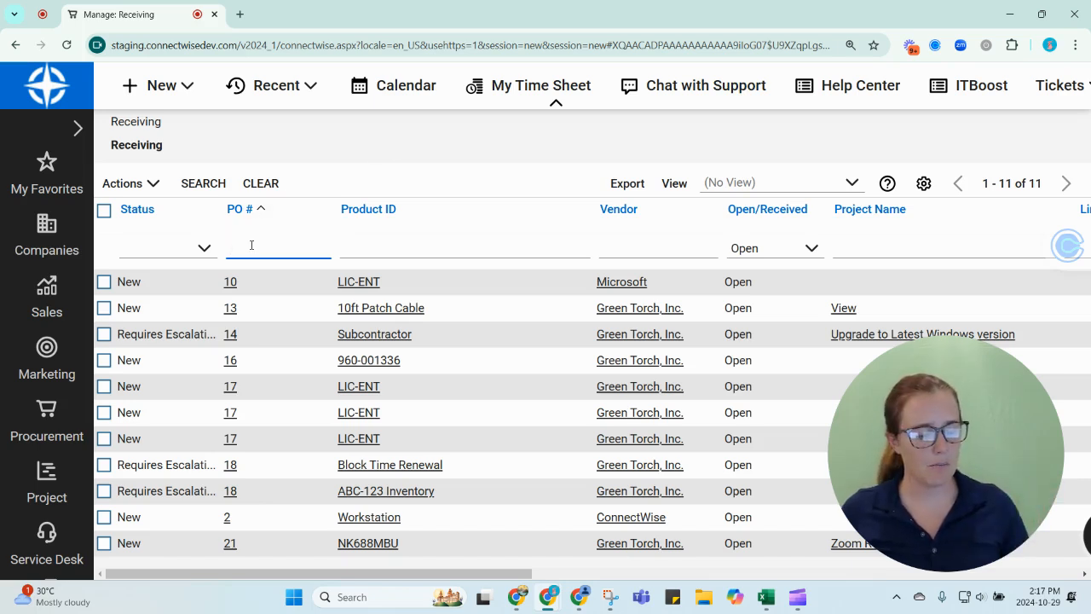
type("18")
key("Return")
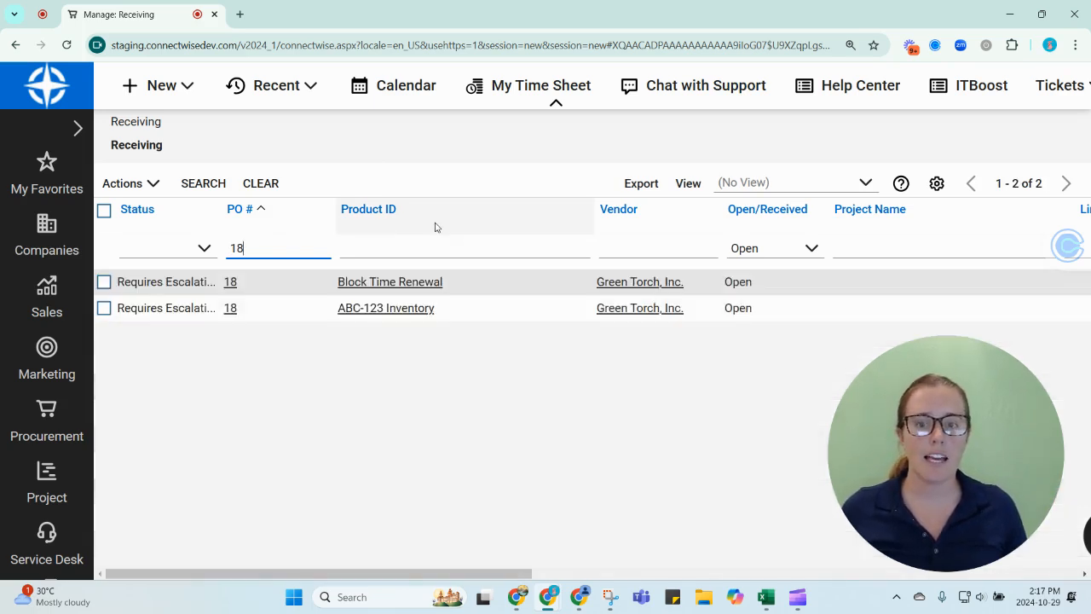
Step: Receive only the ABC-123 Inventory product line, keeping the default packing slip and receive date
left_click(417, 312)
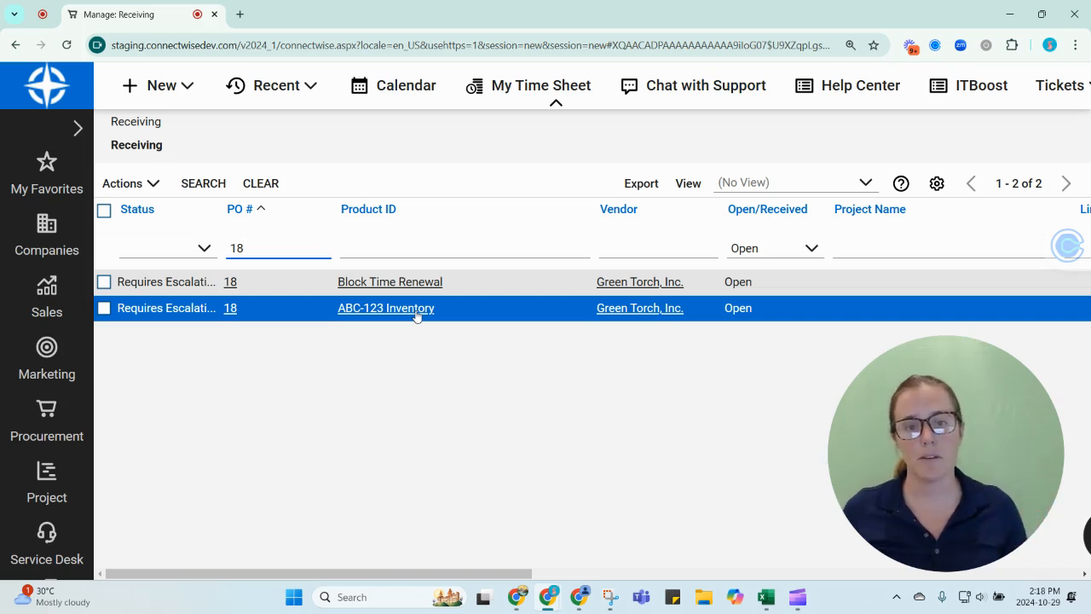
left_click(104, 308)
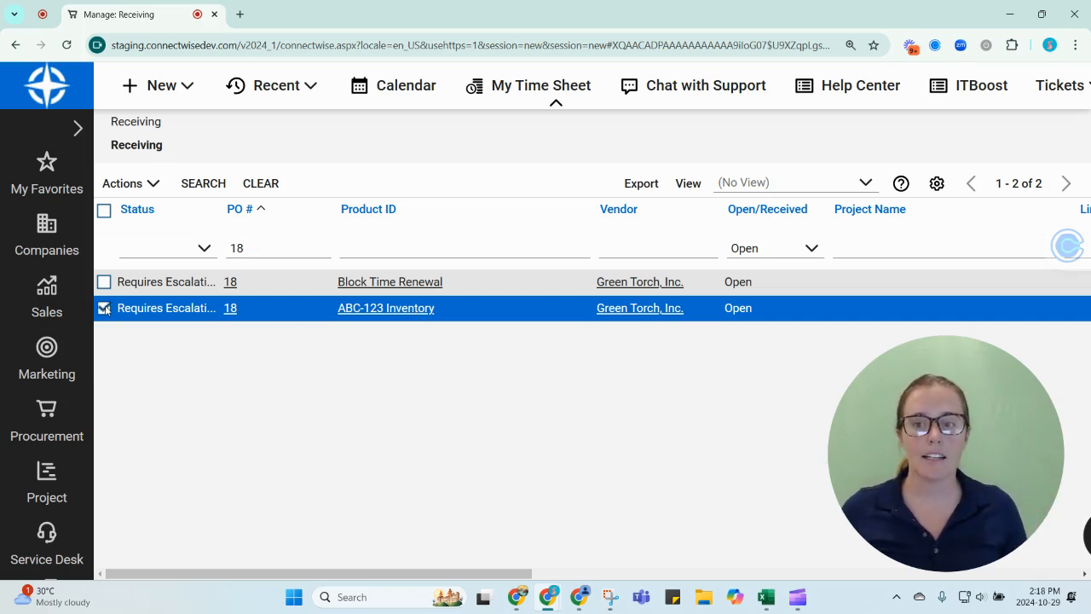
left_click(123, 183)
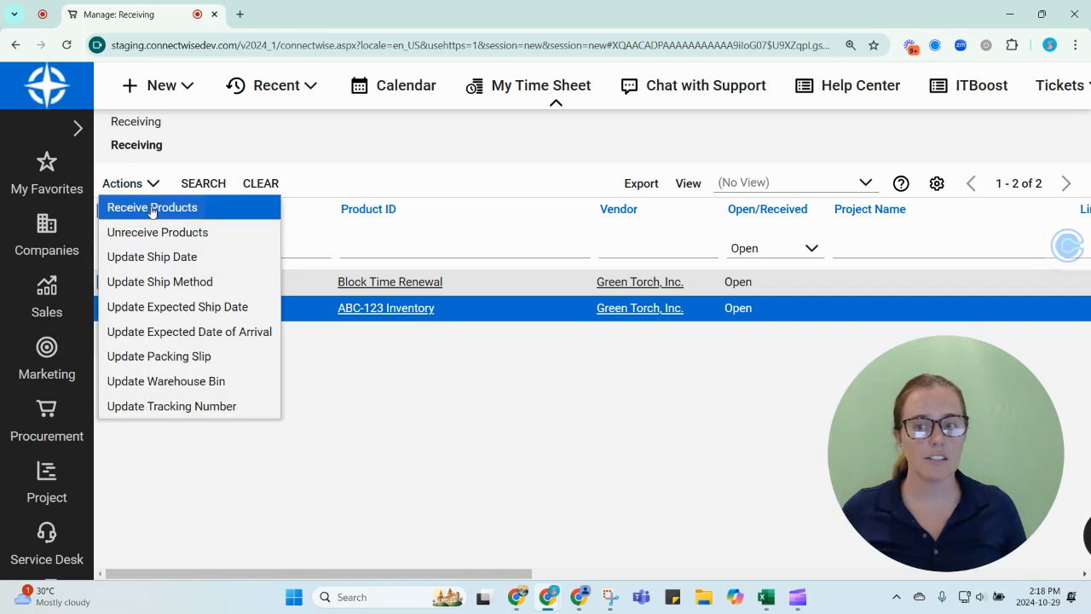
left_click(147, 207)
left_click(609, 135)
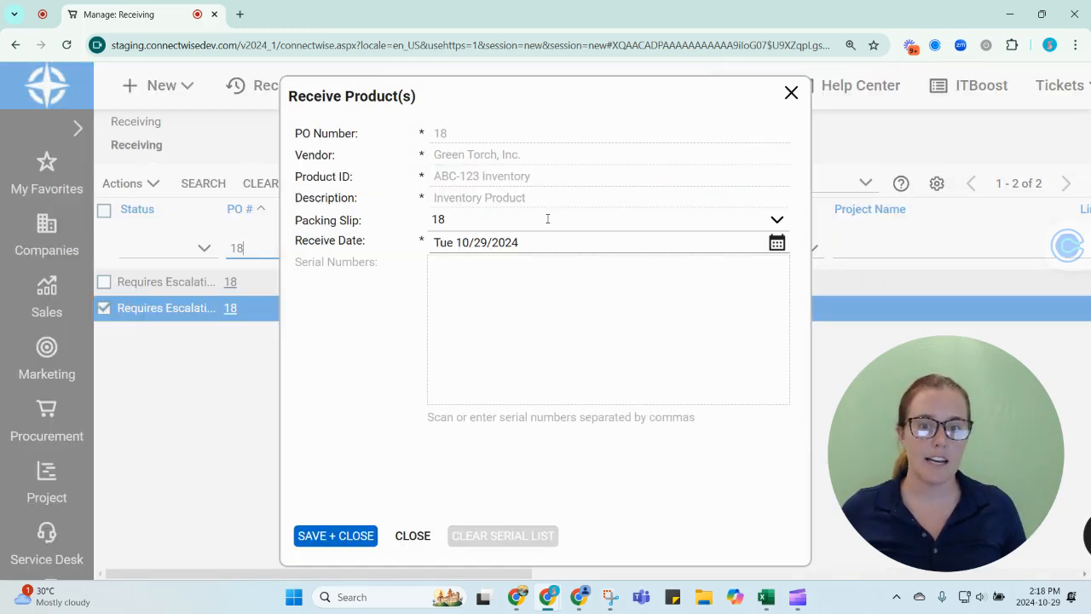
left_click(341, 537)
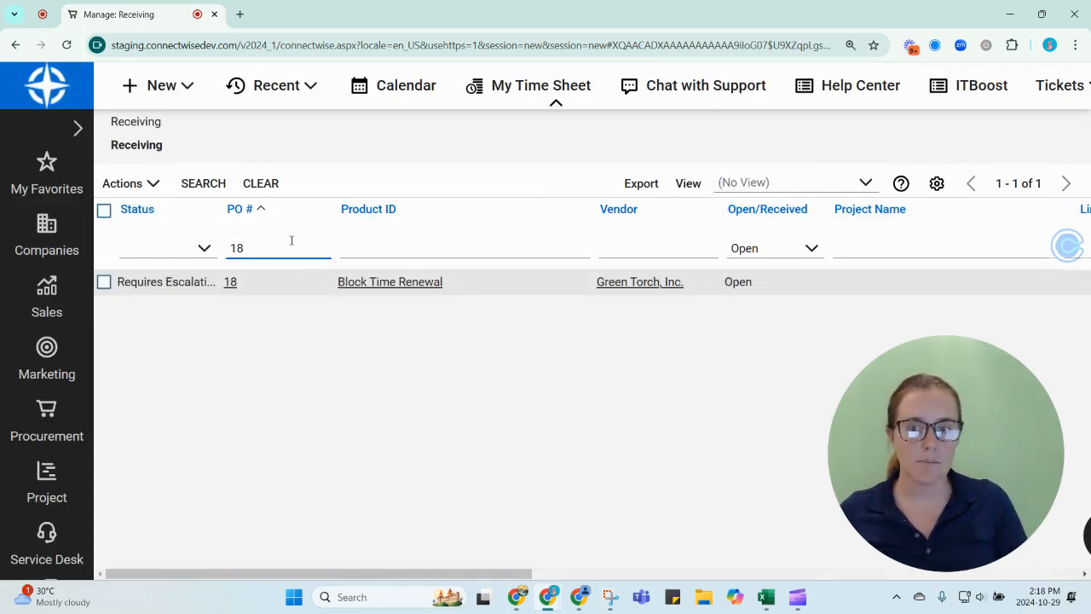
Step: Replace the PO # filter with the number of the purchase order for product 960-001336
key("BackSpace")
key("BackSpace")
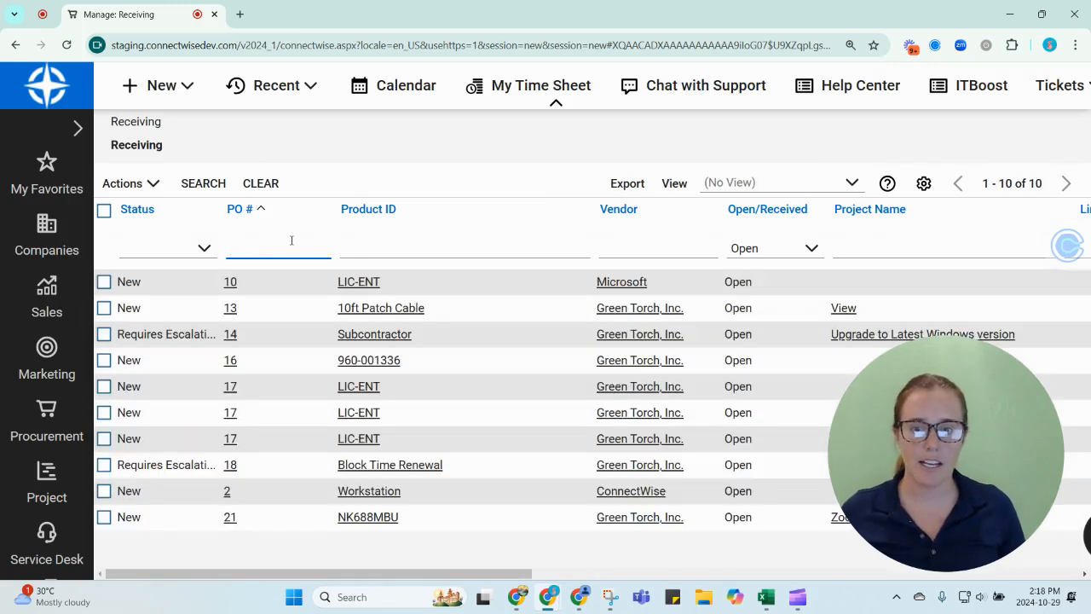
type("16")
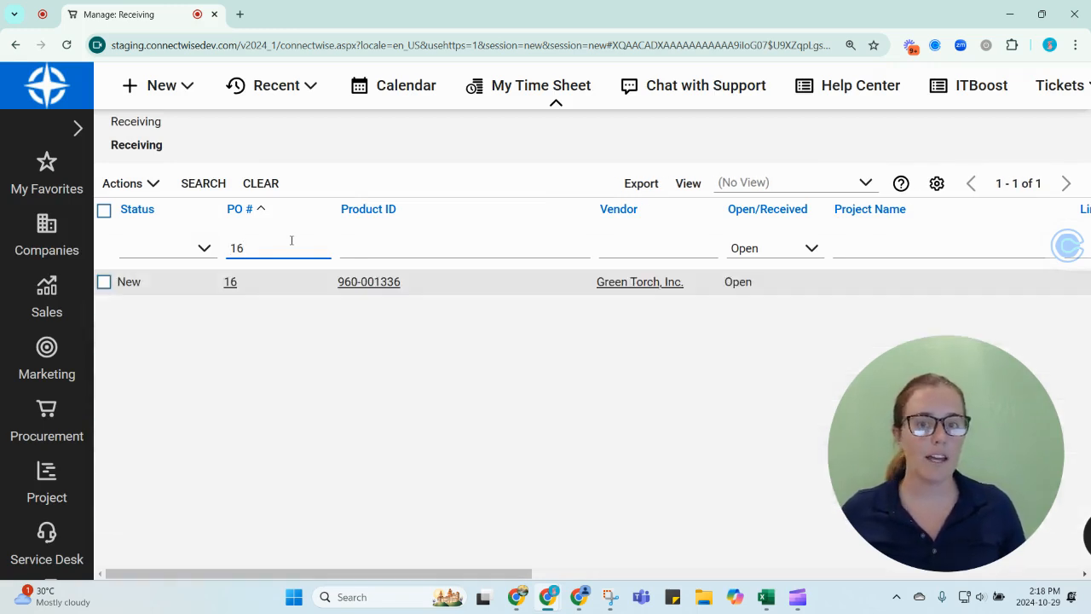
left_click(386, 288)
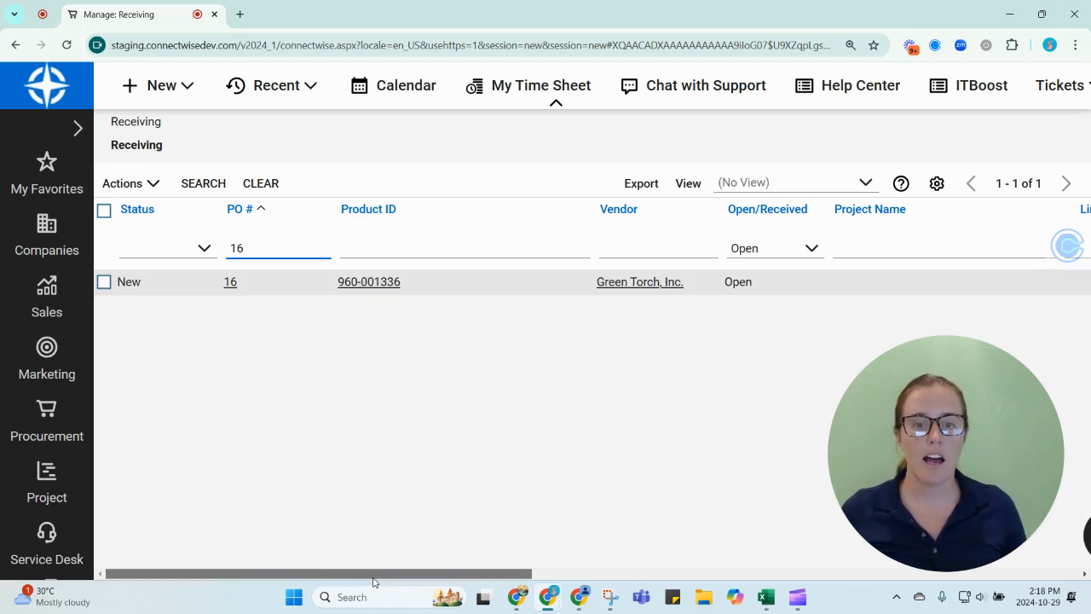
Step: Receive the 960-001336 Rally Bar Mini product line on PO 16, keeping the default packing slip and receive date
left_click_drag(375, 573, 649, 580)
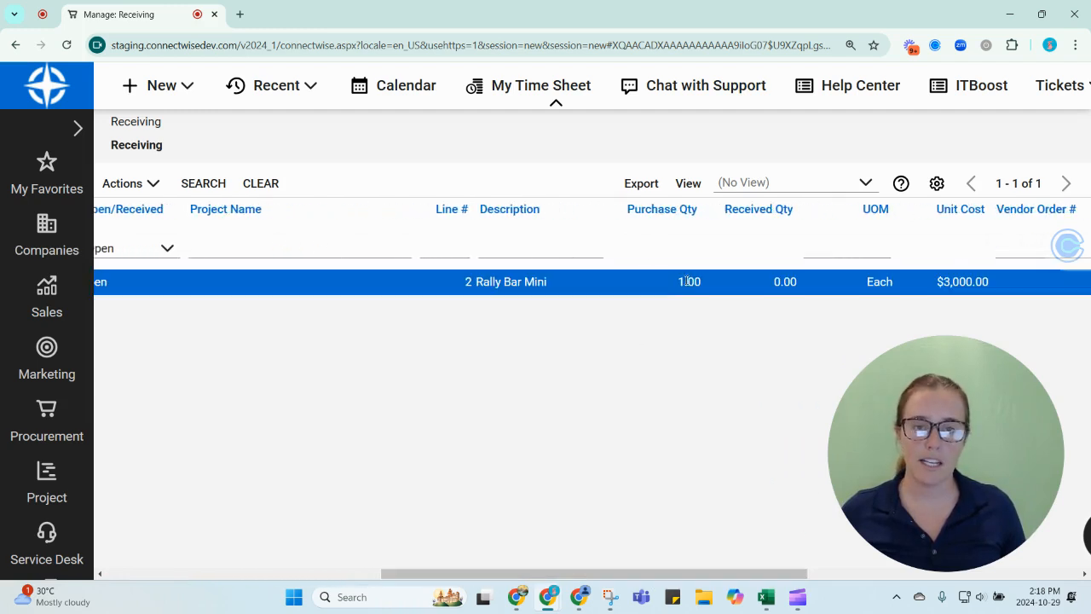
left_click_drag(644, 574, 325, 587)
left_click(104, 283)
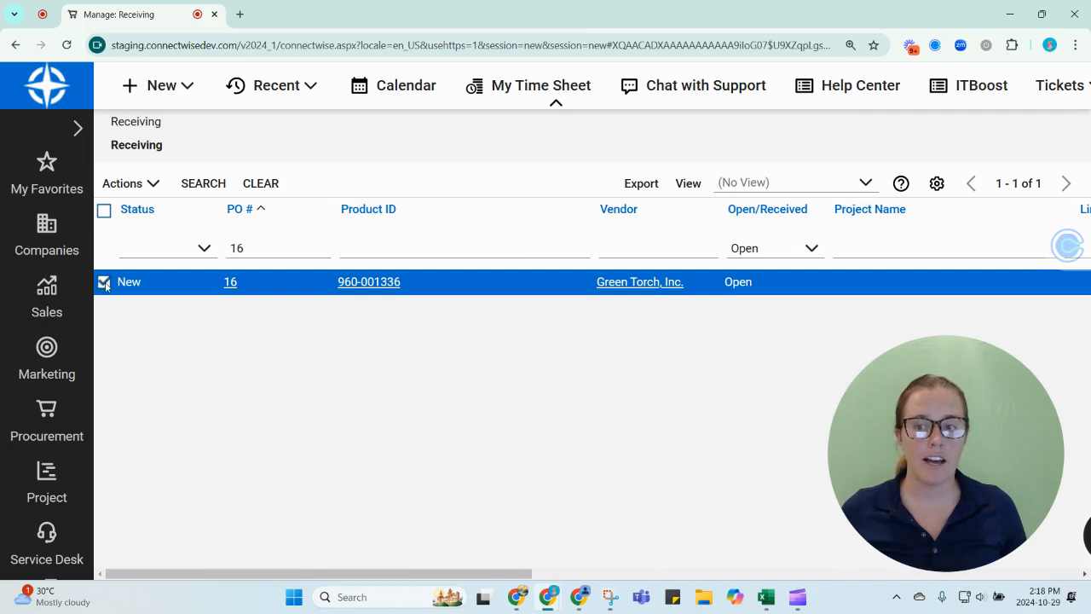
left_click(128, 183)
left_click(153, 209)
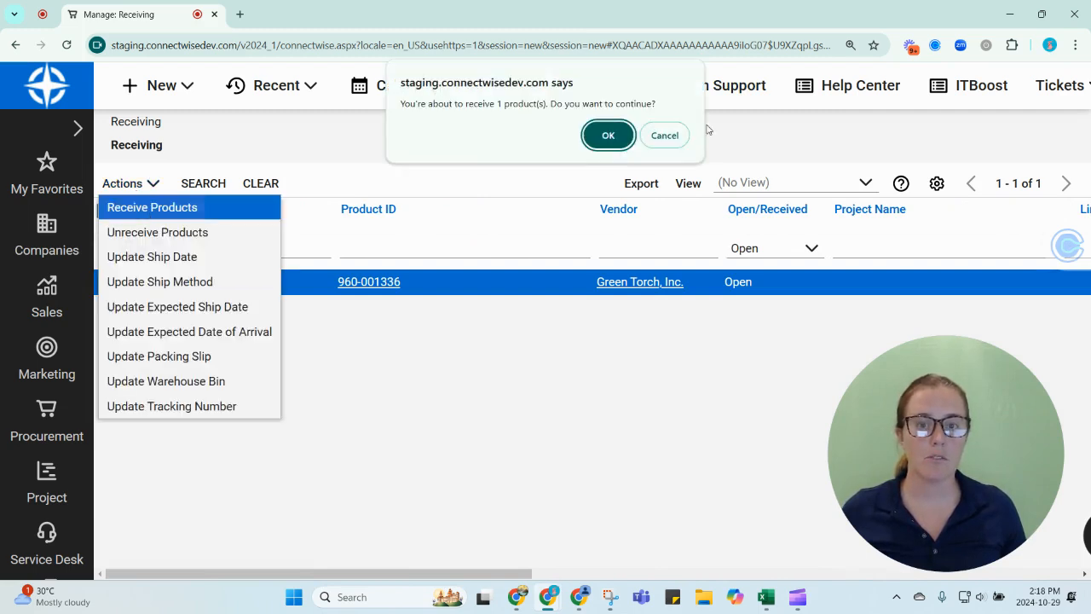
left_click(608, 134)
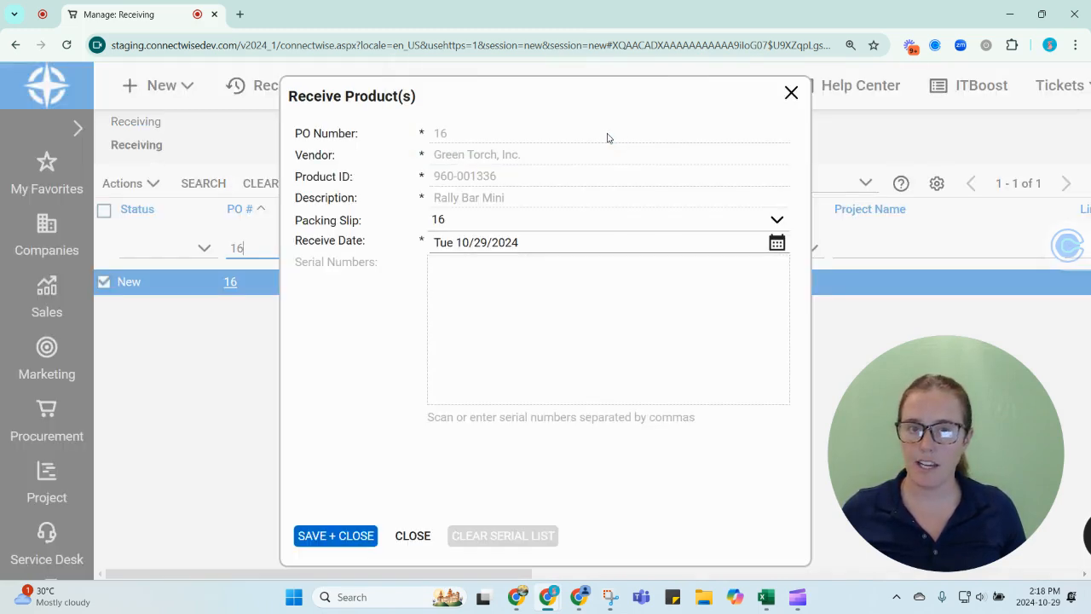
left_click(339, 537)
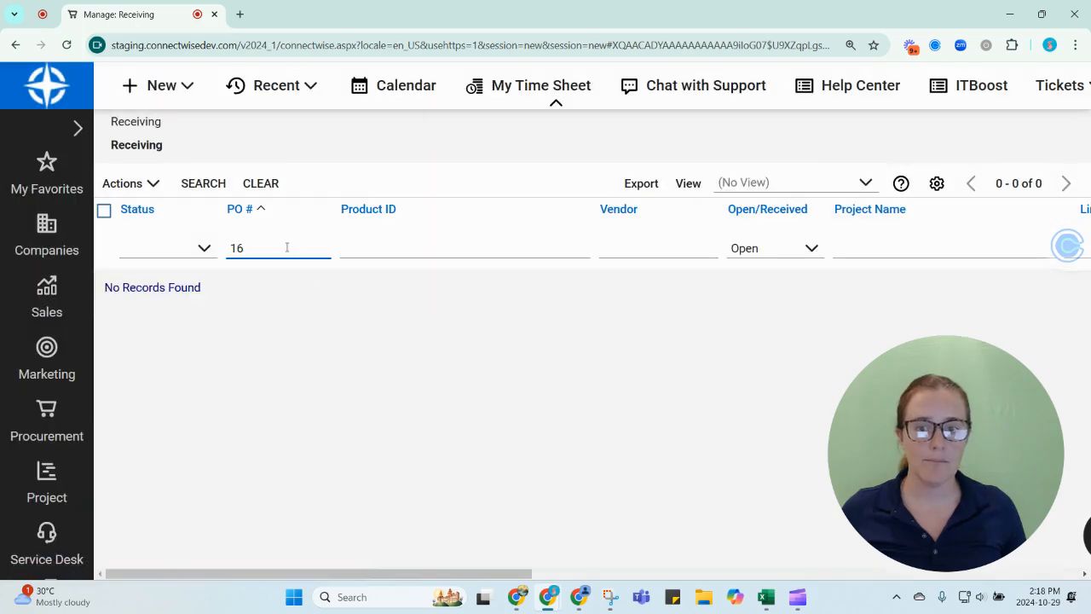
Step: Clear the PO # filter to list all open lines and widen the Status column to fit its full text
double_click(287, 247)
key("BackSpace")
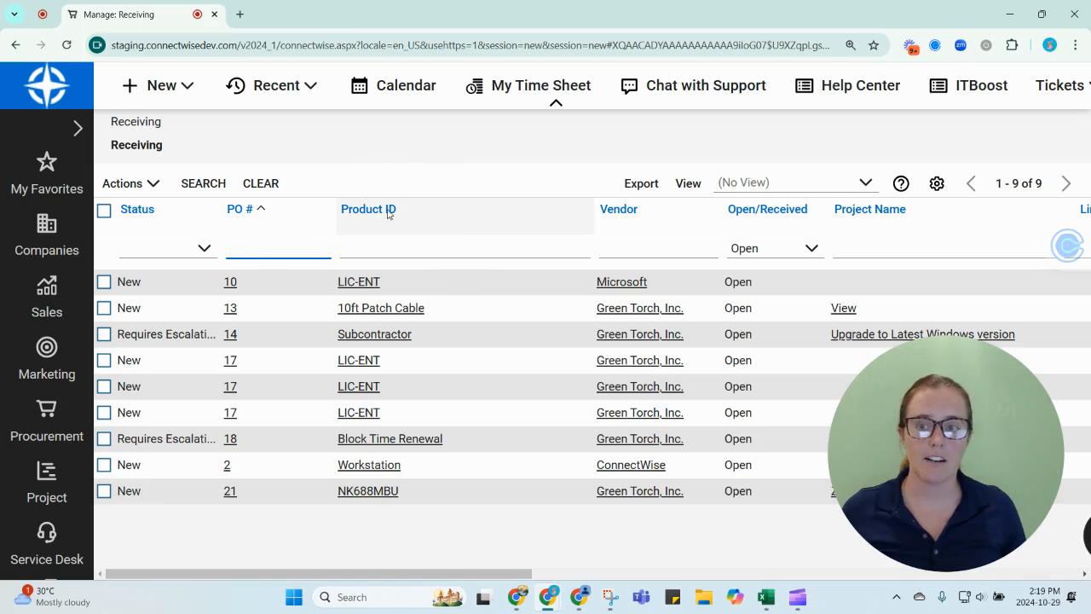
left_click_drag(221, 209, 242, 209)
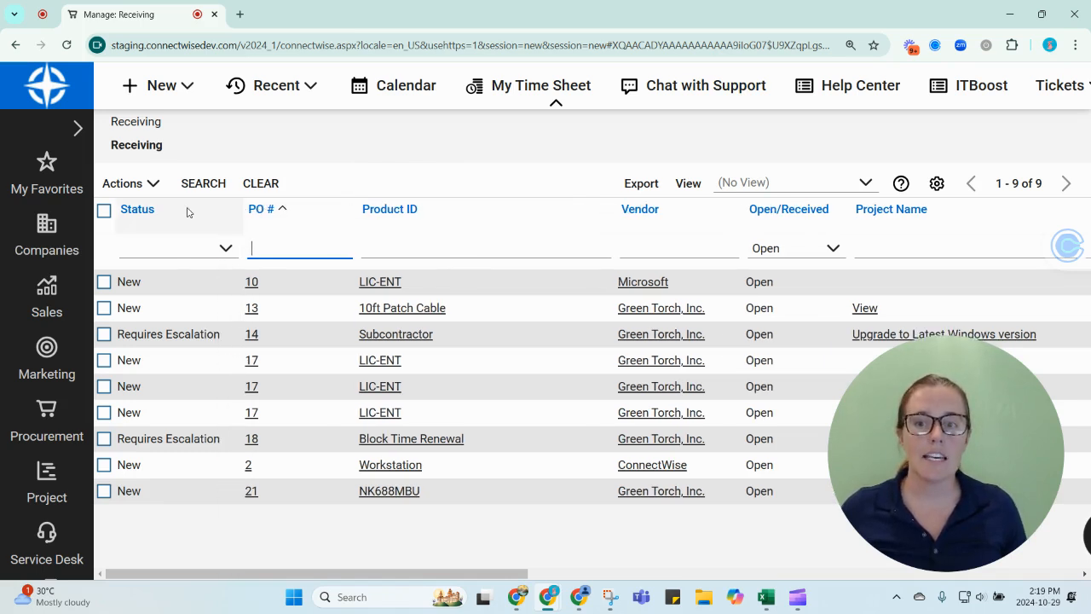